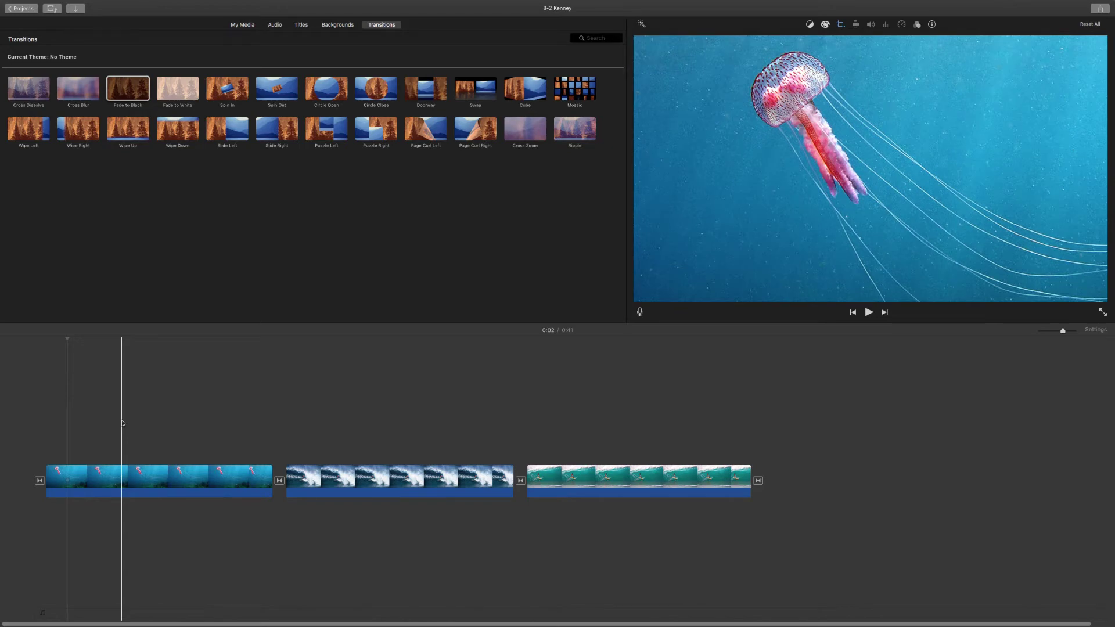
Step: Apply Ken Burns to the jellyfish clip, starting close on the jellyfish and ending on the full shot
click(105, 480)
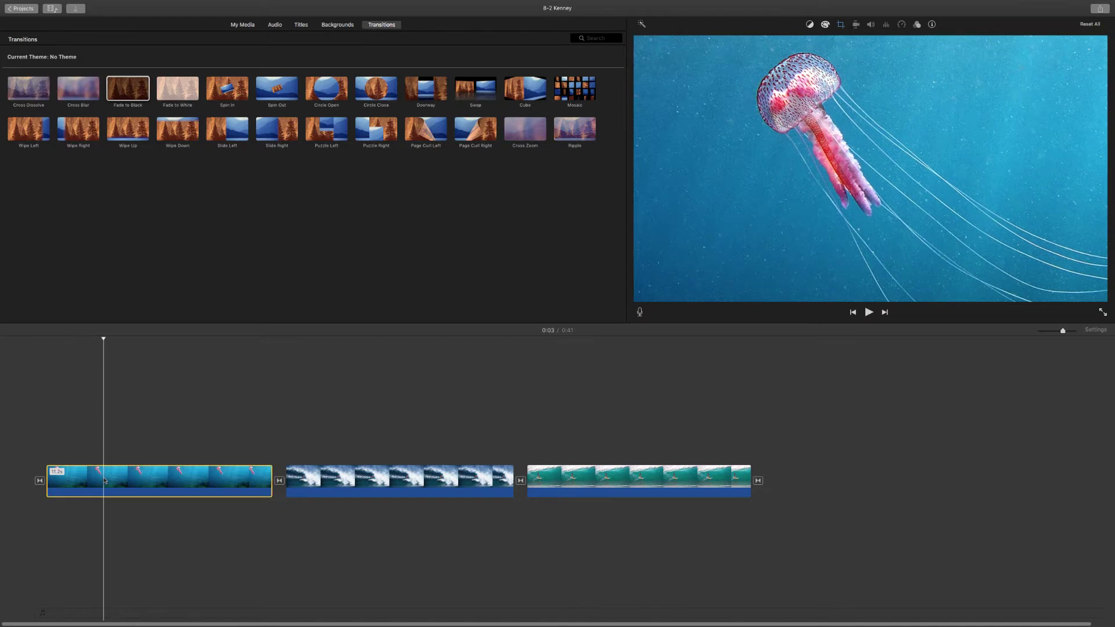
click(842, 26)
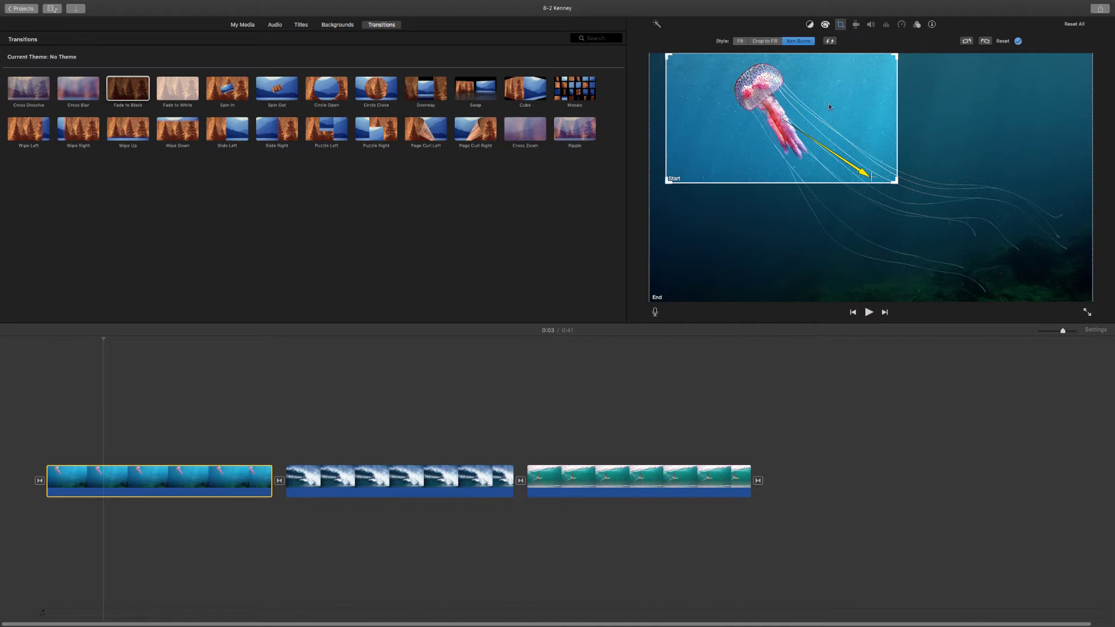
click(797, 41)
drag(667, 181, 708, 155)
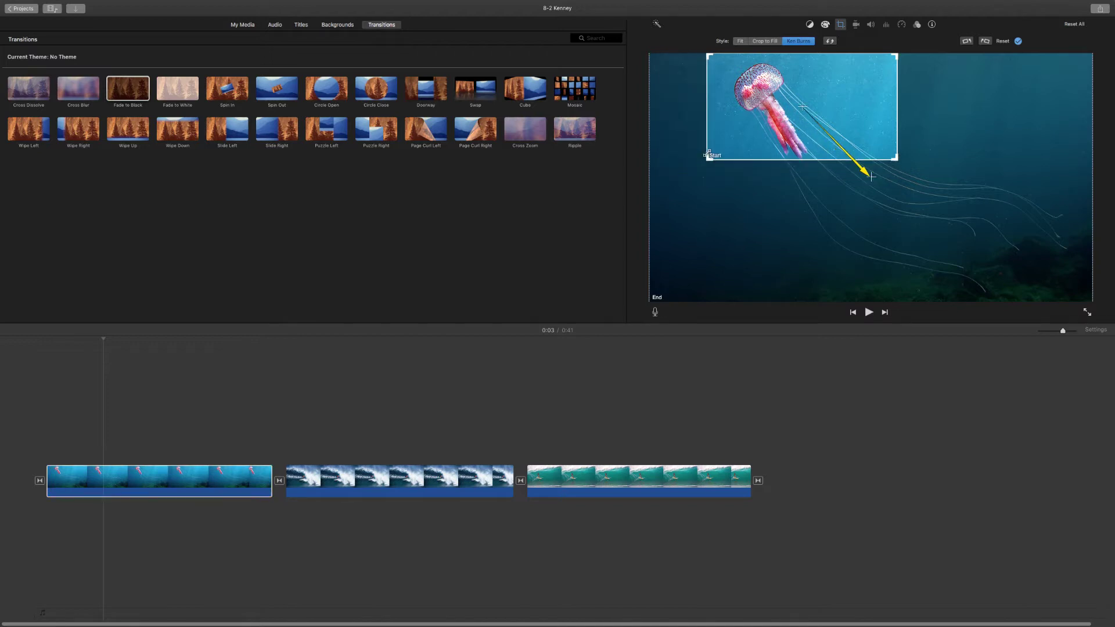
drag(821, 130, 797, 138)
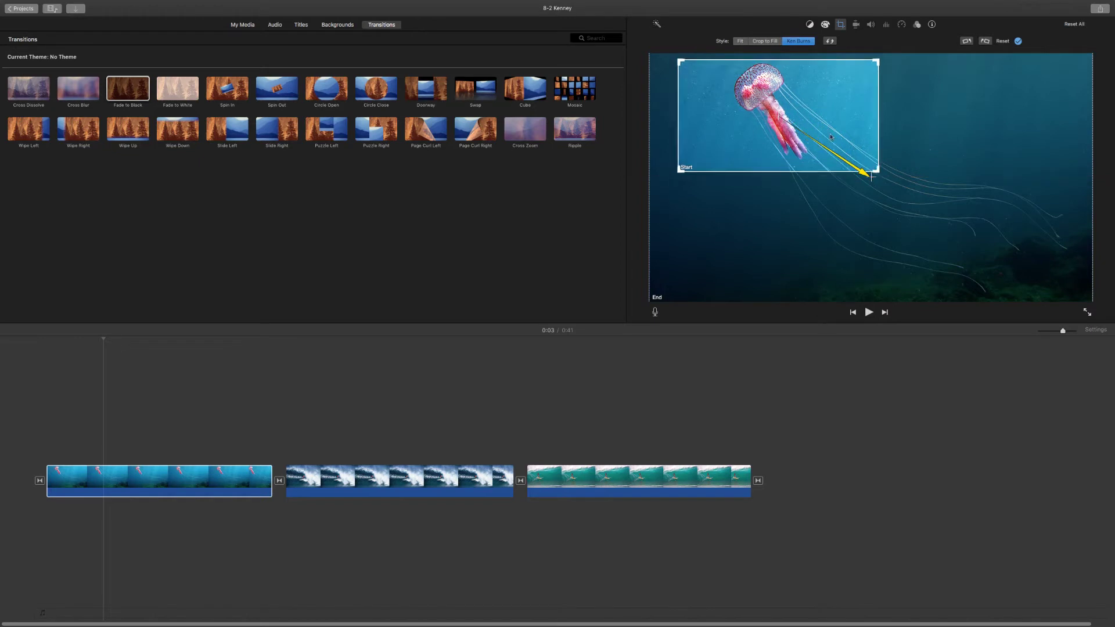
click(802, 263)
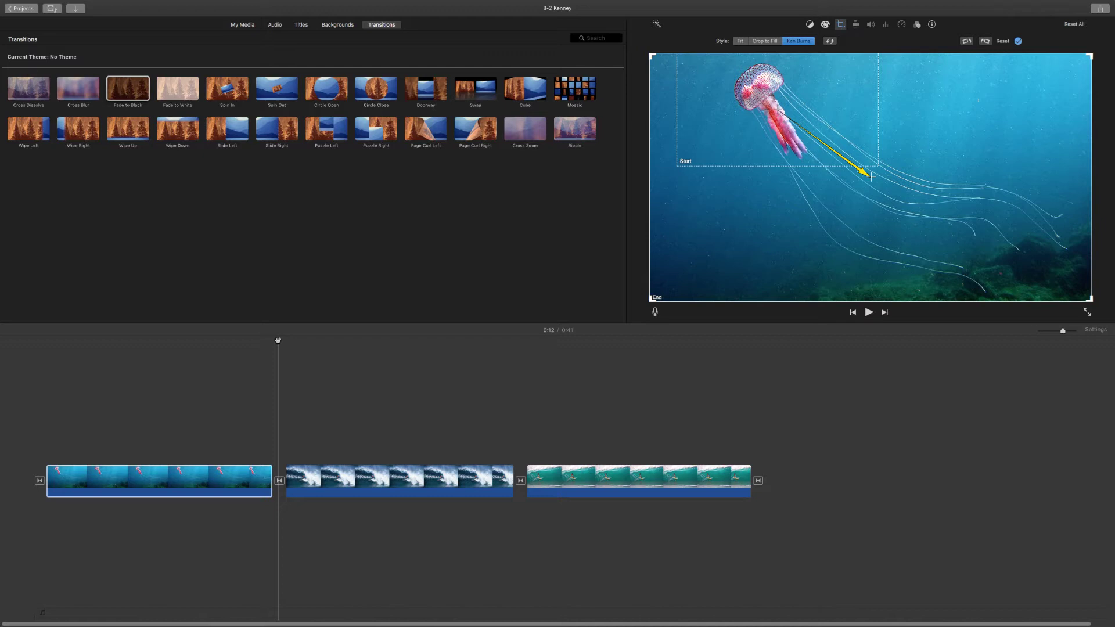
drag(277, 343, 111, 356)
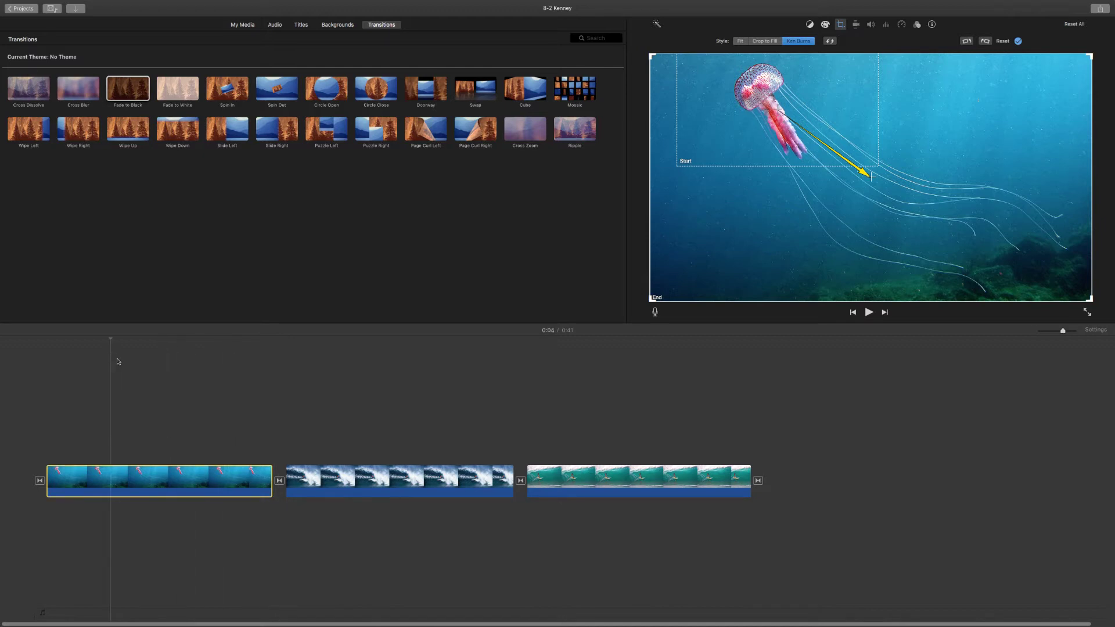
click(869, 313)
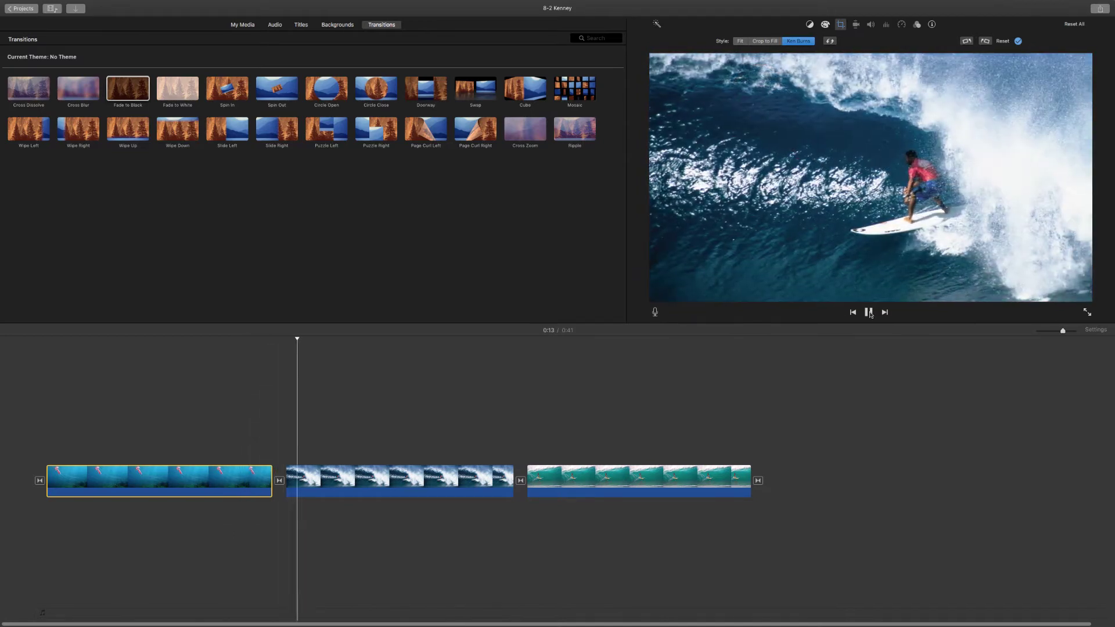
click(868, 313)
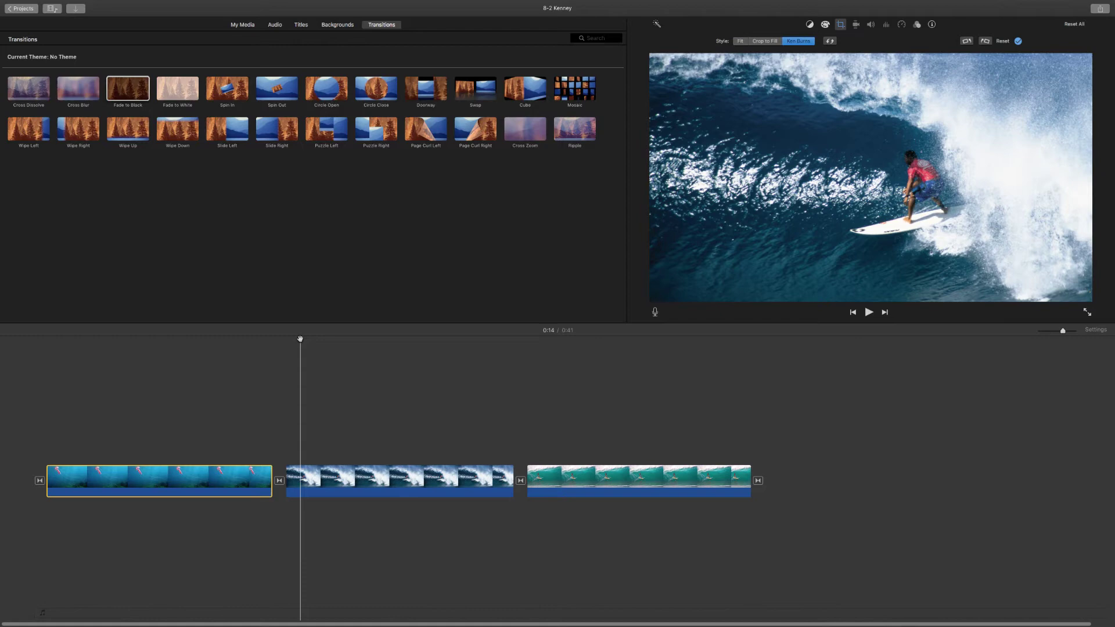
click(60, 343)
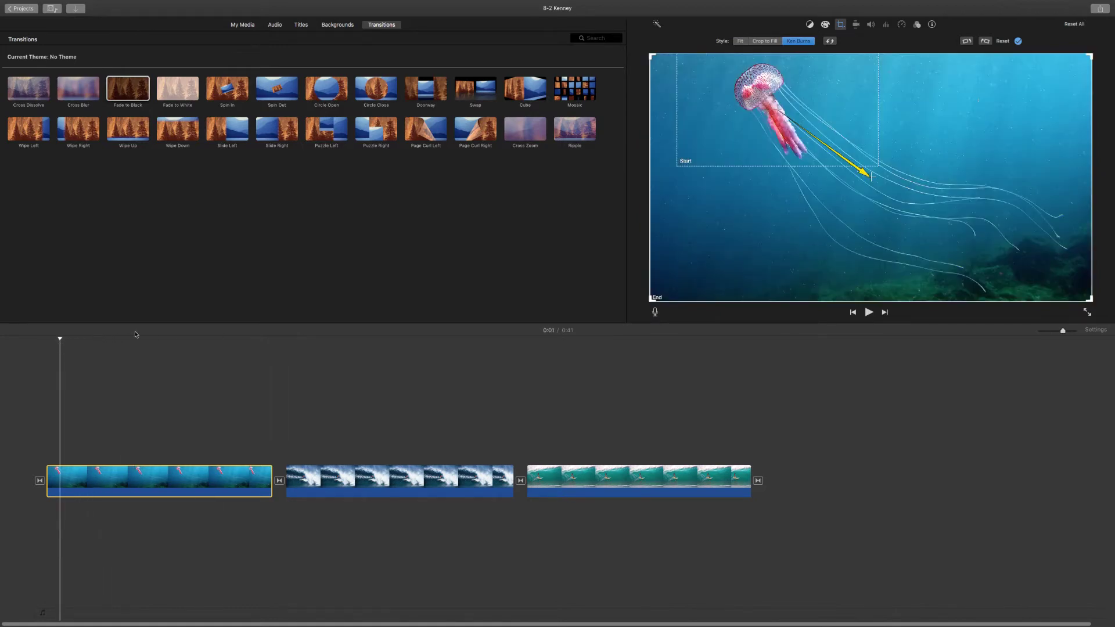
Step: Swap the jellyfish clip's start and end frames so it zooms in, then preview the zoom
click(831, 41)
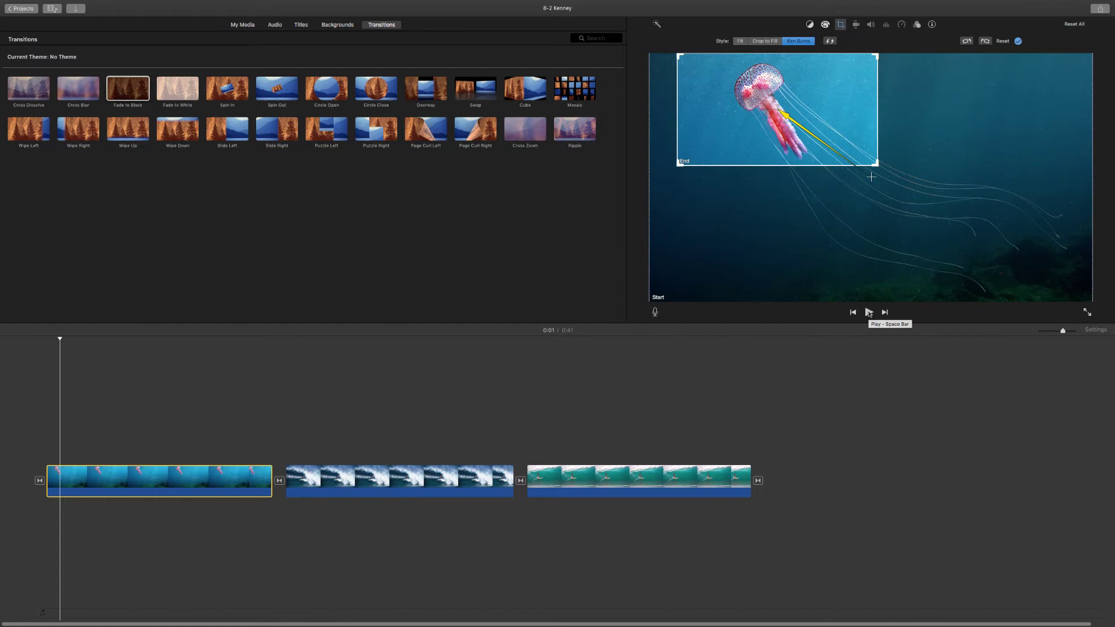
click(869, 313)
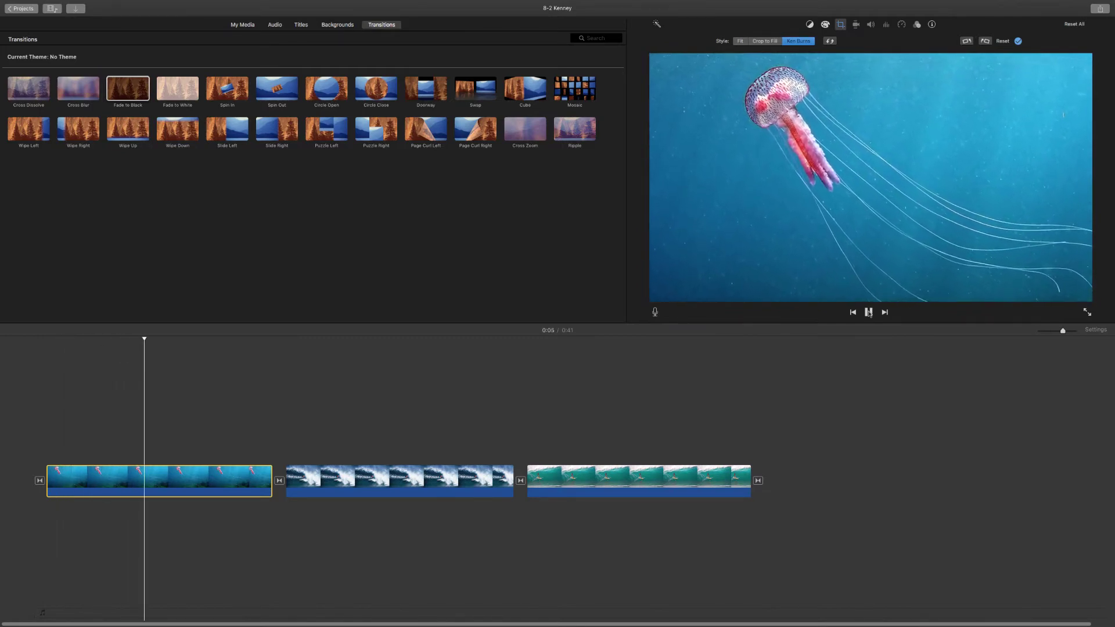
click(289, 378)
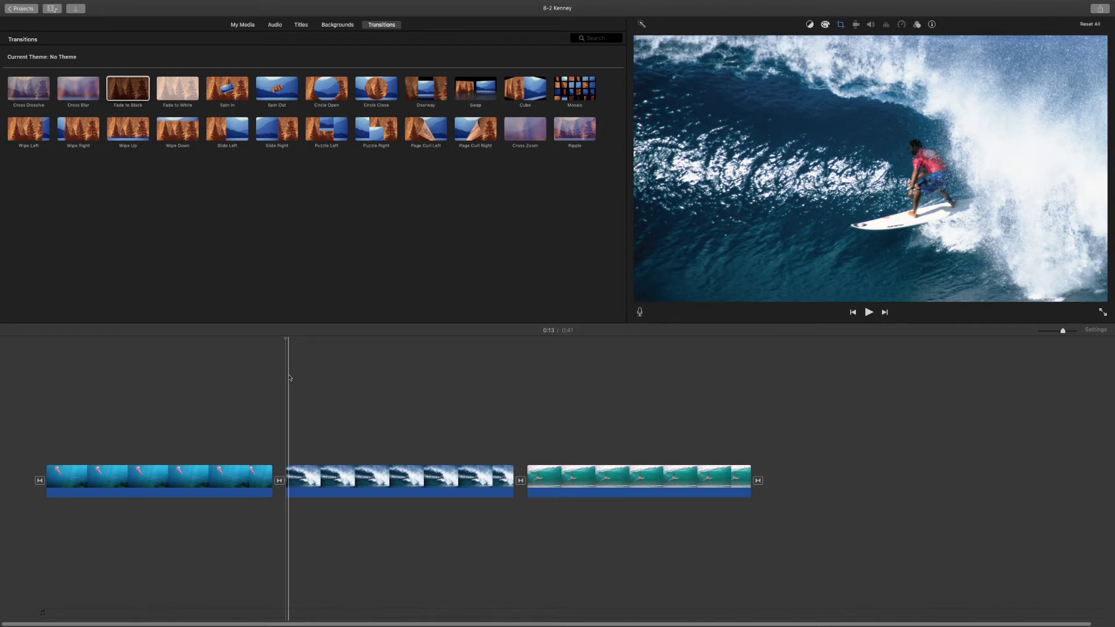
Step: Select the surfer clip with the playhead at its start and show its cropping and Ken Burns controls
click(339, 481)
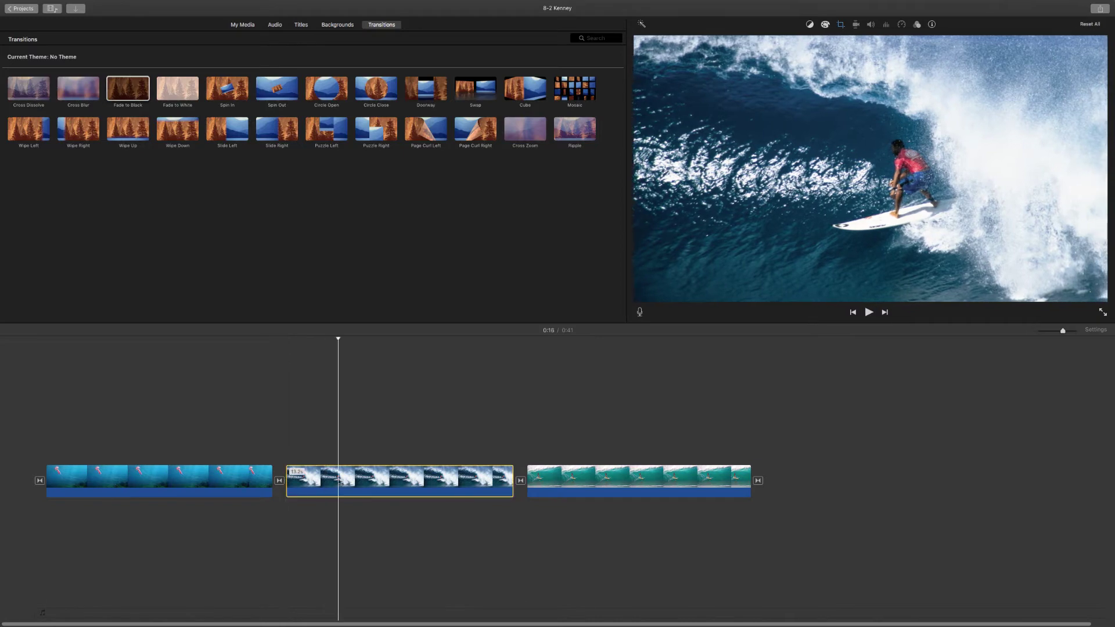
drag(339, 340, 292, 346)
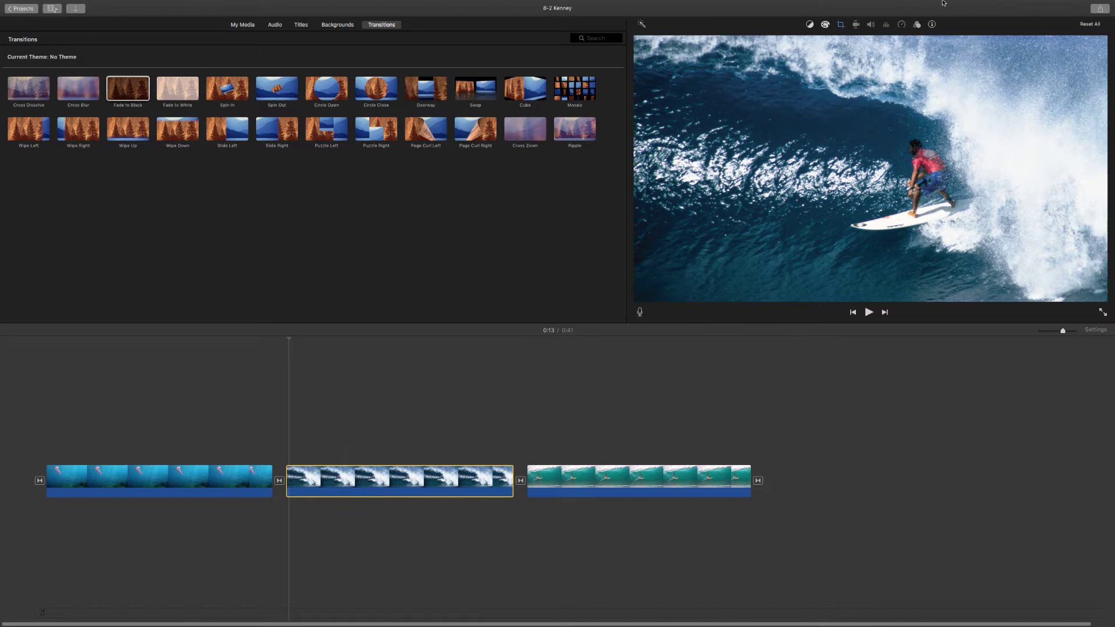
mouse_move(944, 2)
click(841, 27)
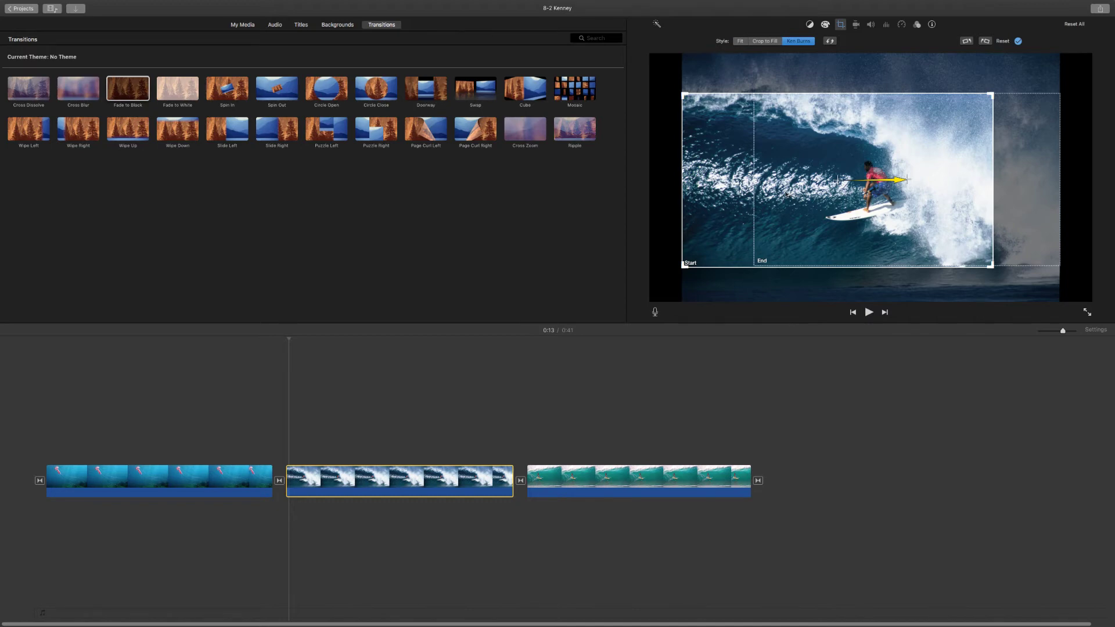
click(869, 313)
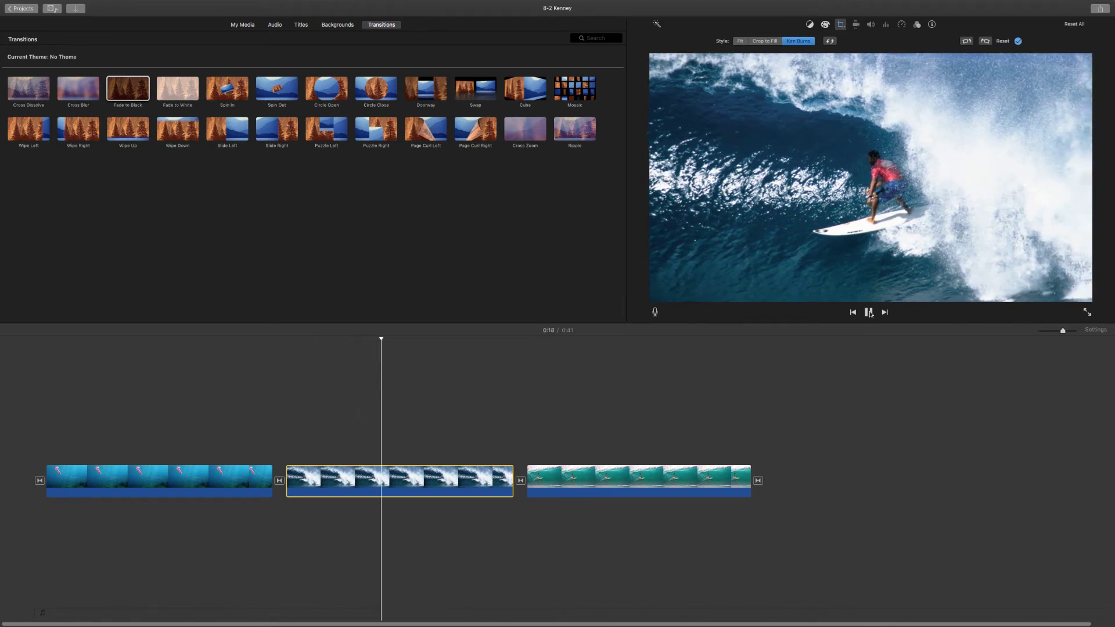
click(869, 313)
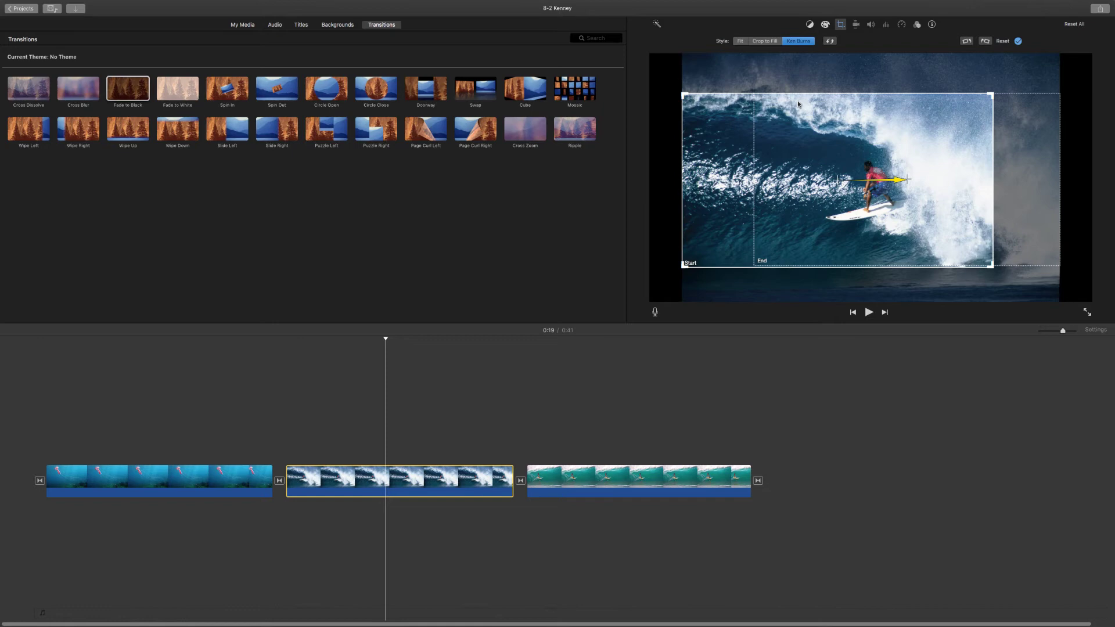
click(830, 41)
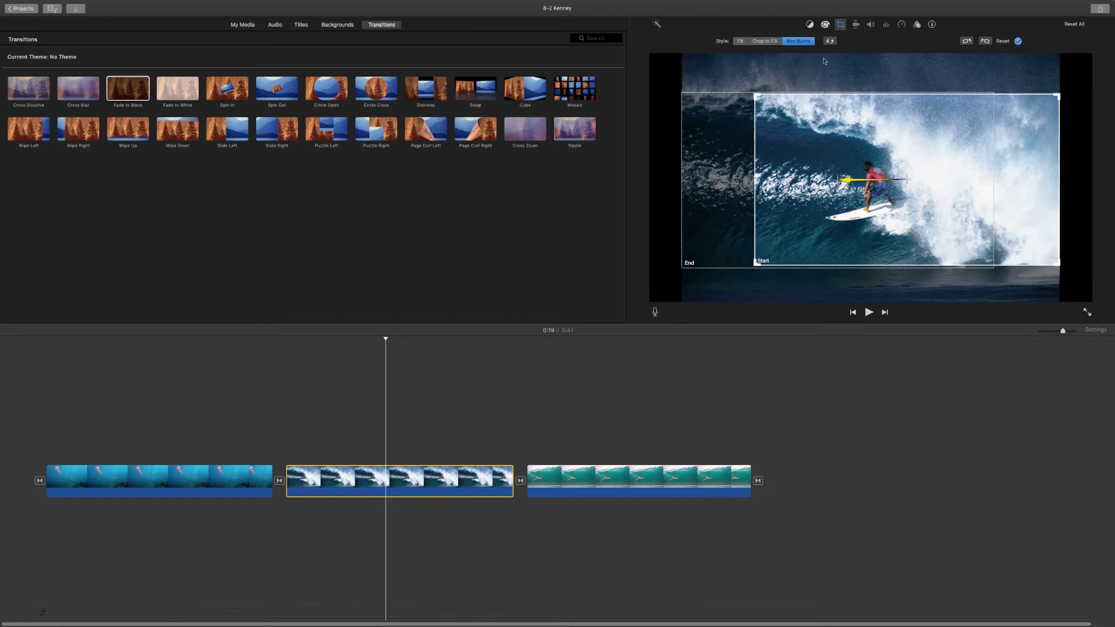
drag(385, 339, 298, 341)
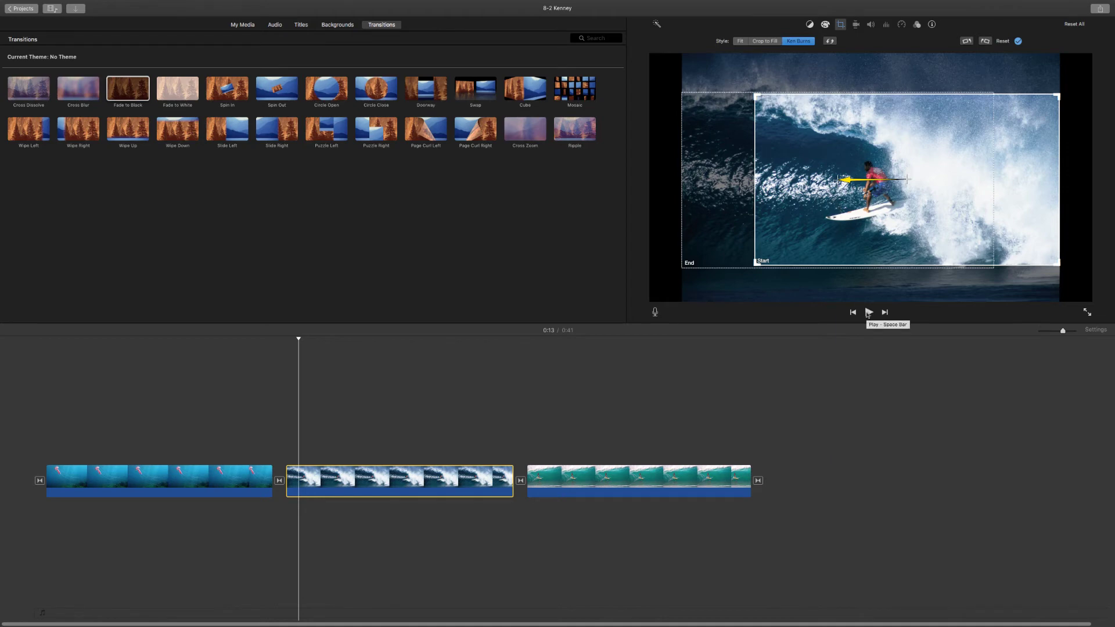
click(869, 313)
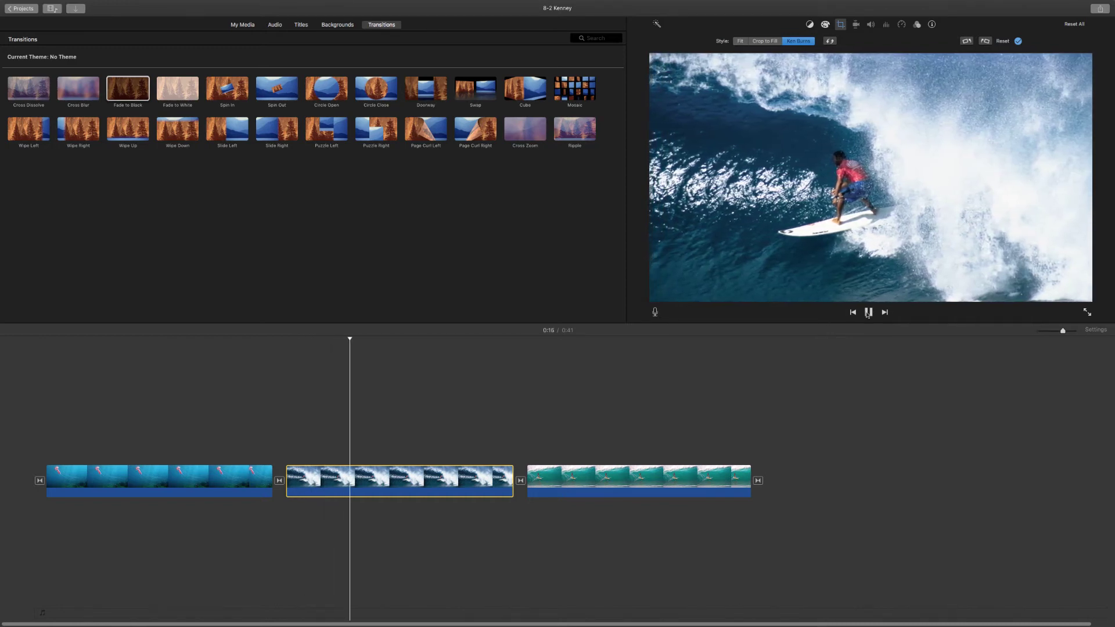
click(869, 313)
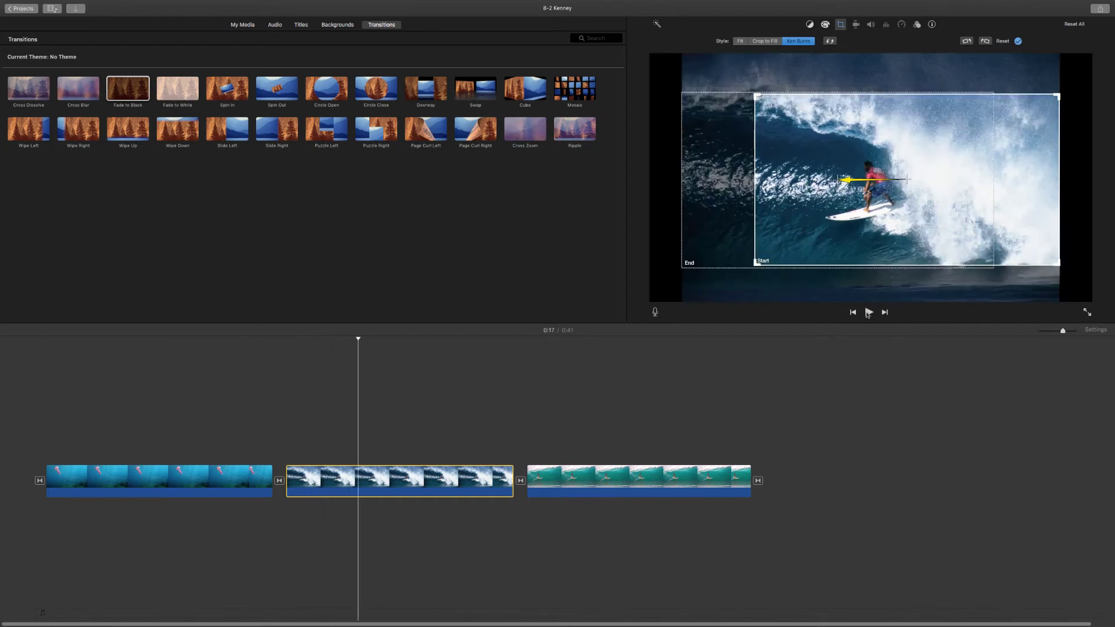
Step: Swap the barrel-surfer clip's frames until the pan runs rightward, then deselect the clip
click(830, 41)
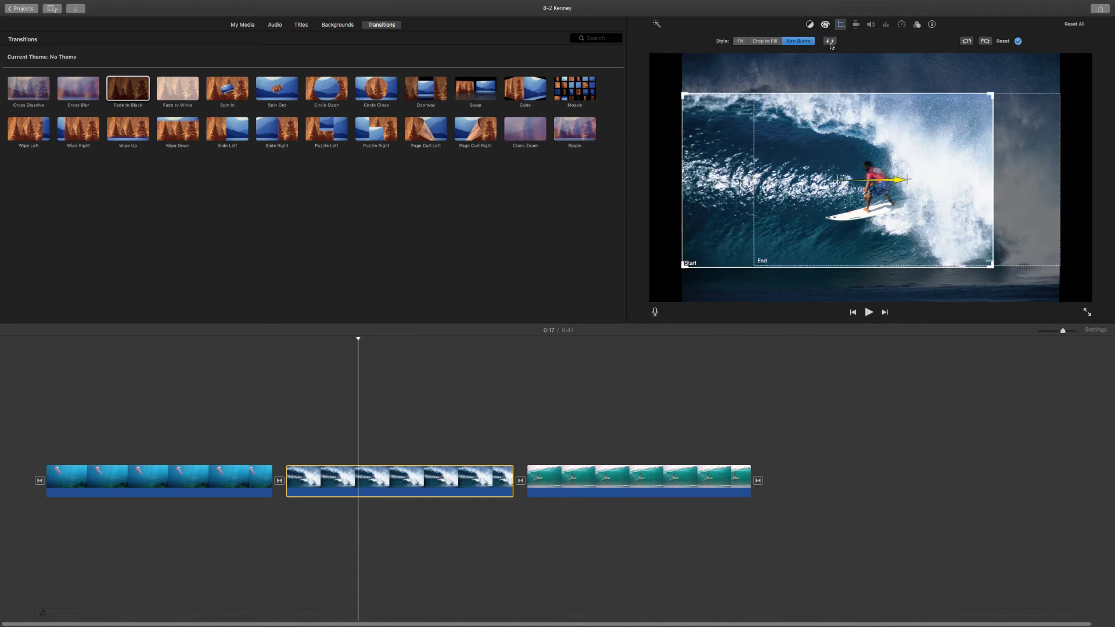
click(830, 41)
click(830, 41)
click(533, 405)
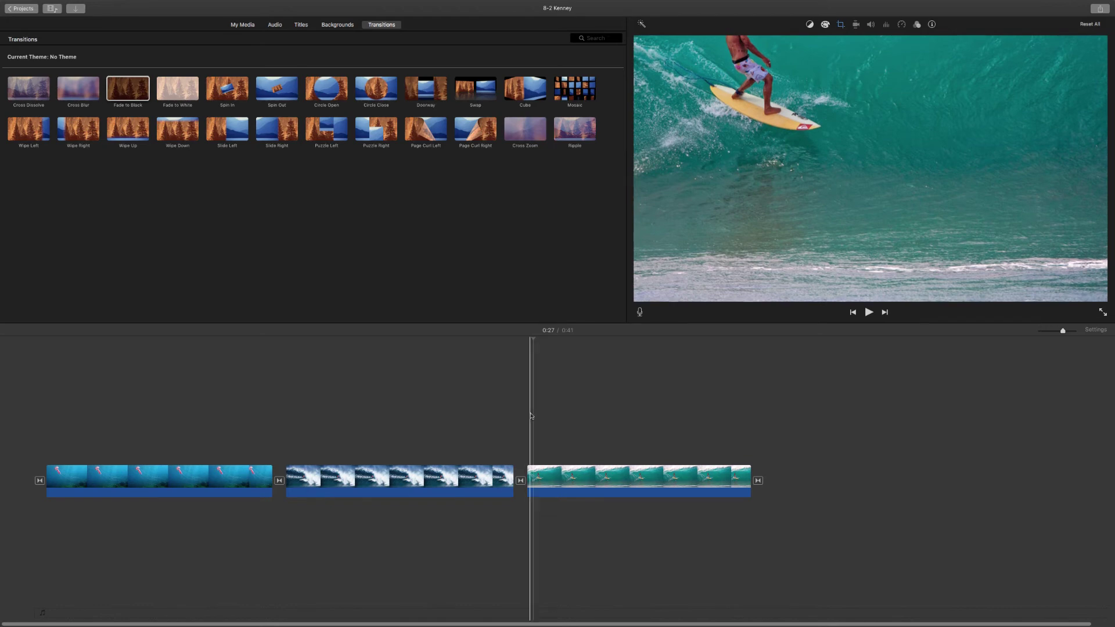
Step: Apply Ken Burns to the wave-surfer clip and shrink the start frame tightly around the surfer
click(557, 474)
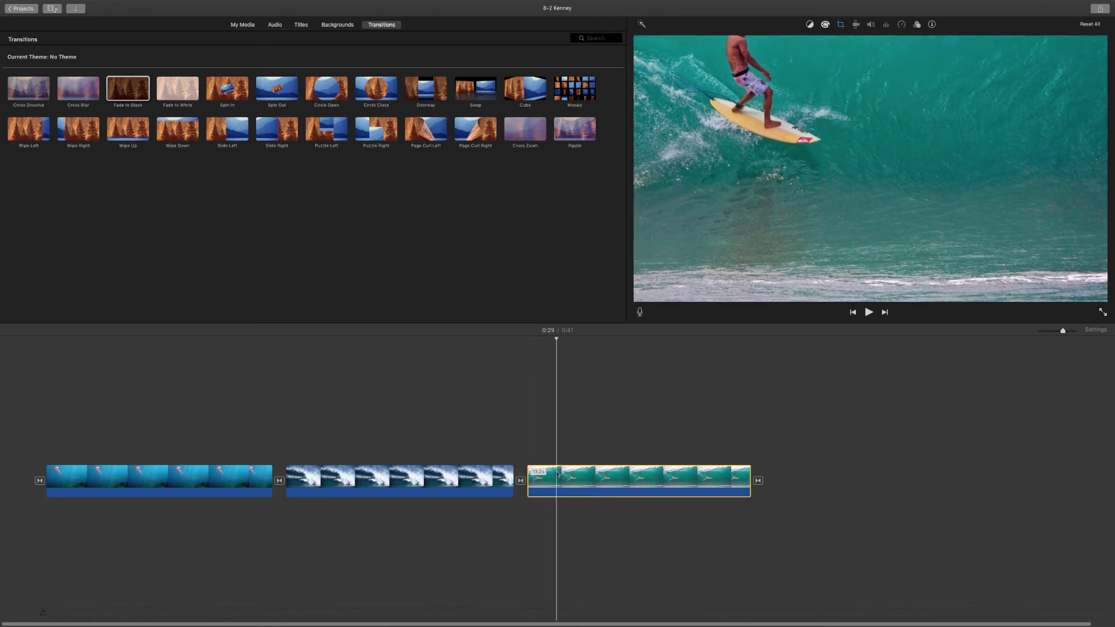
click(840, 26)
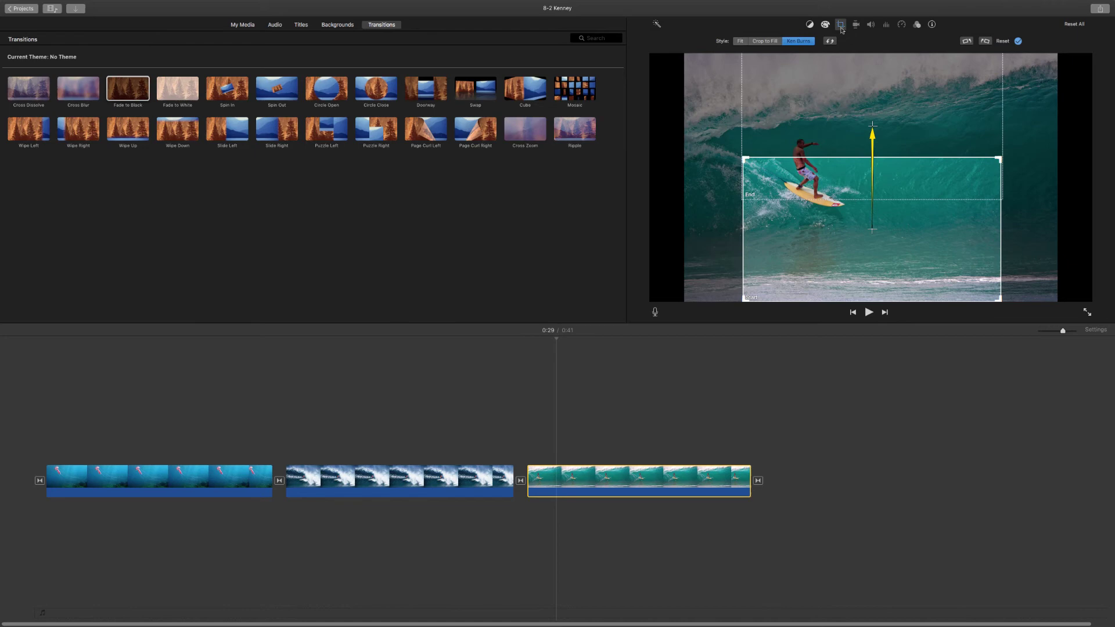
click(796, 42)
click(1011, 295)
mouse_move(1011, 296)
mouse_down()
mouse_move(995, 281)
mouse_move(1017, 297)
mouse_up()
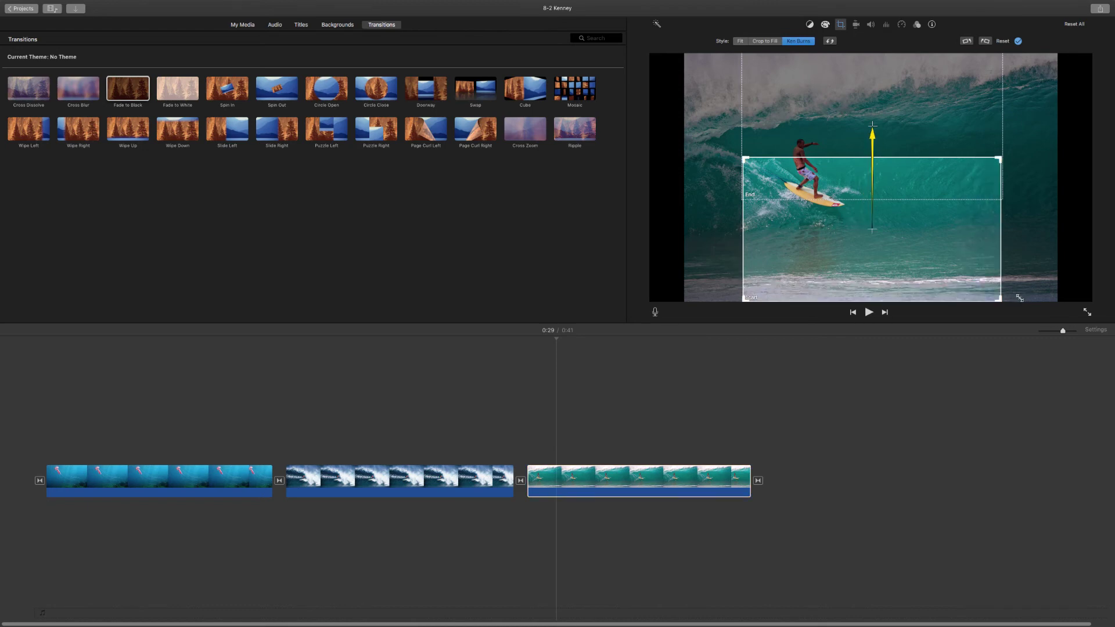
Step: Enlarge the end frame and lower it over the wave, then nudge the start frame up
click(986, 94)
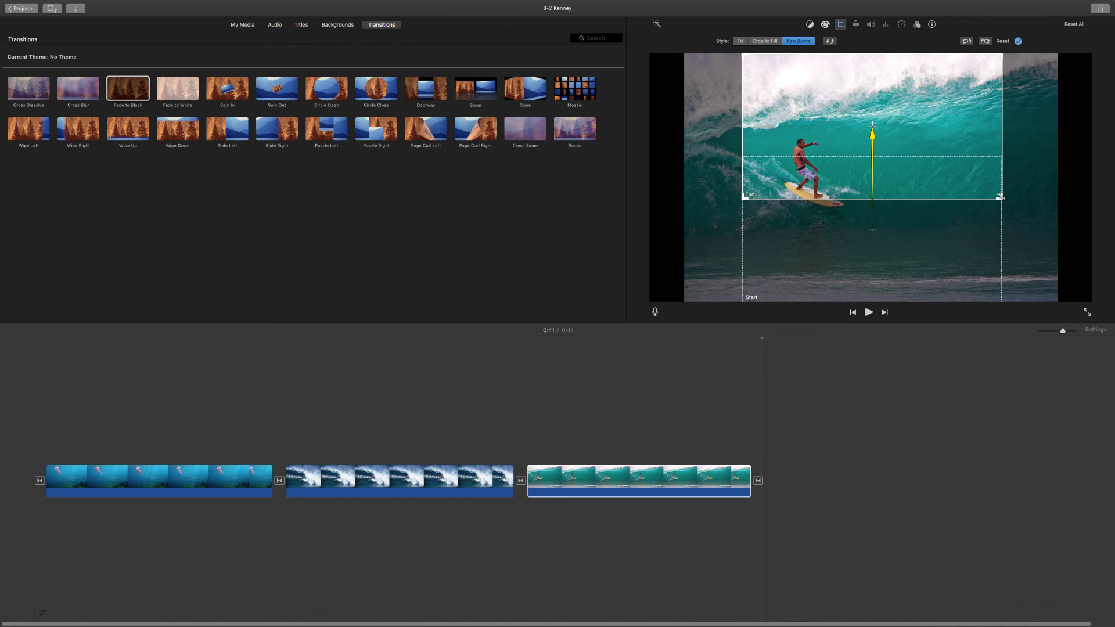
drag(999, 197, 1032, 220)
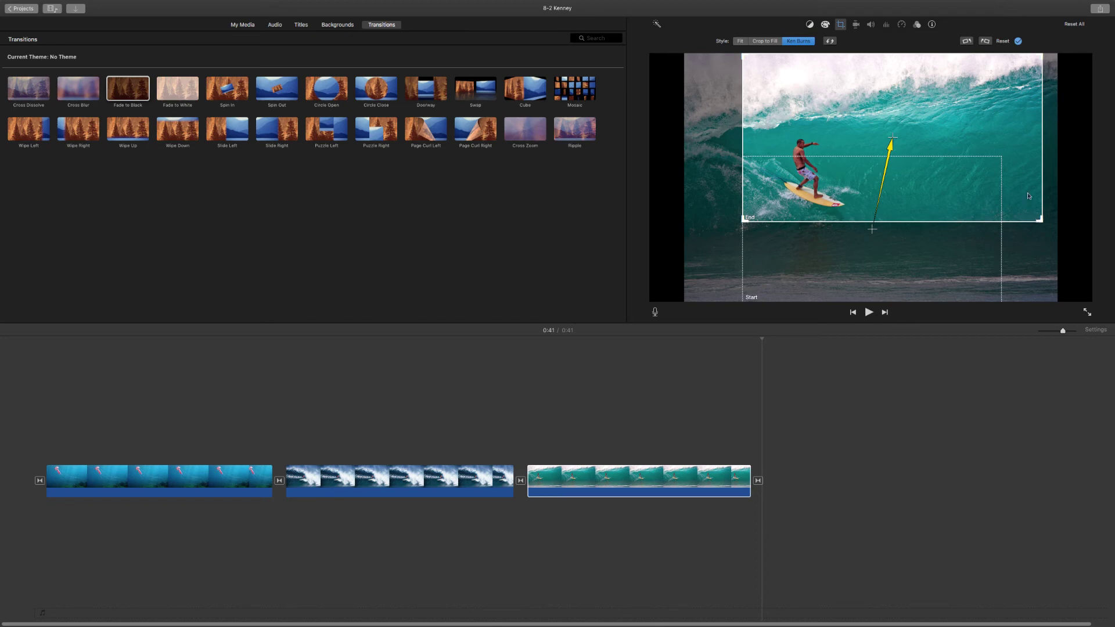
drag(1022, 157, 1022, 186)
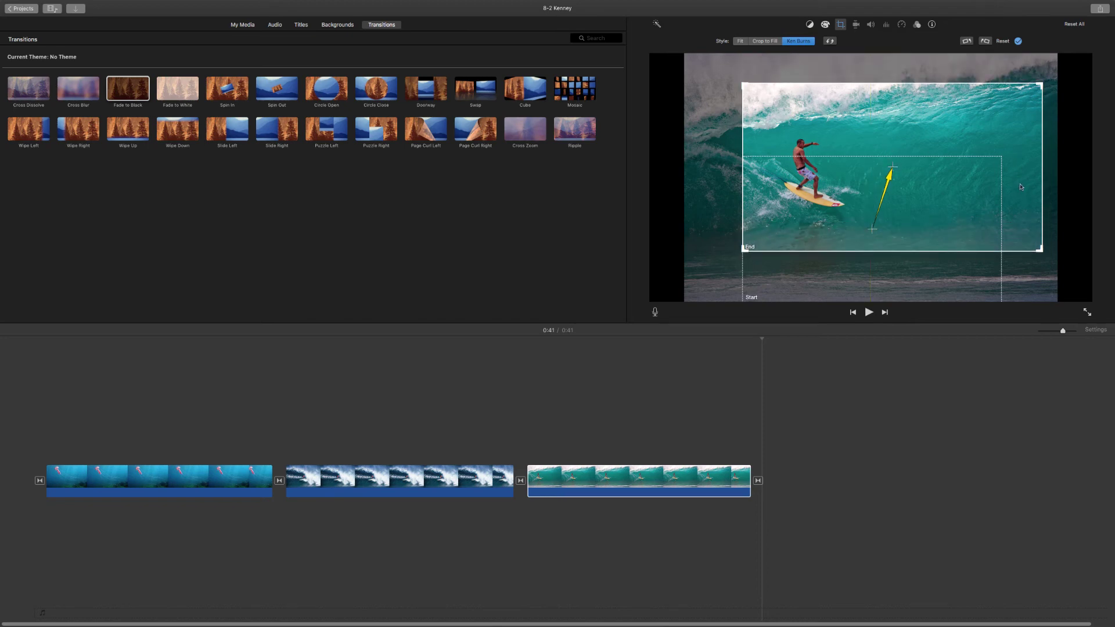
drag(947, 274, 943, 259)
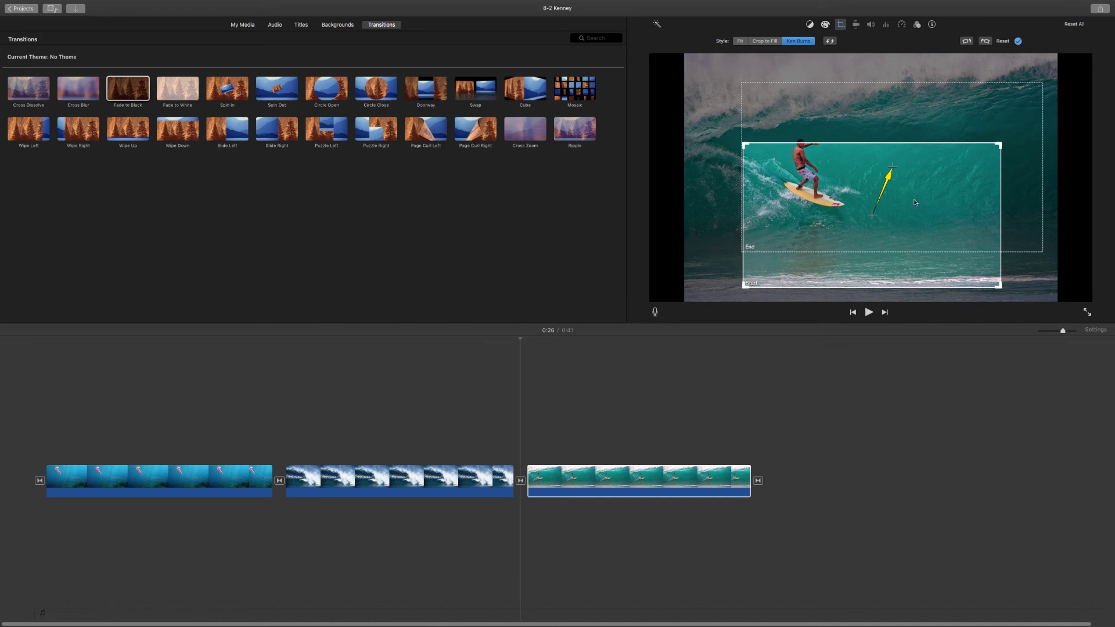
drag(915, 203, 915, 203)
drag(942, 215, 939, 204)
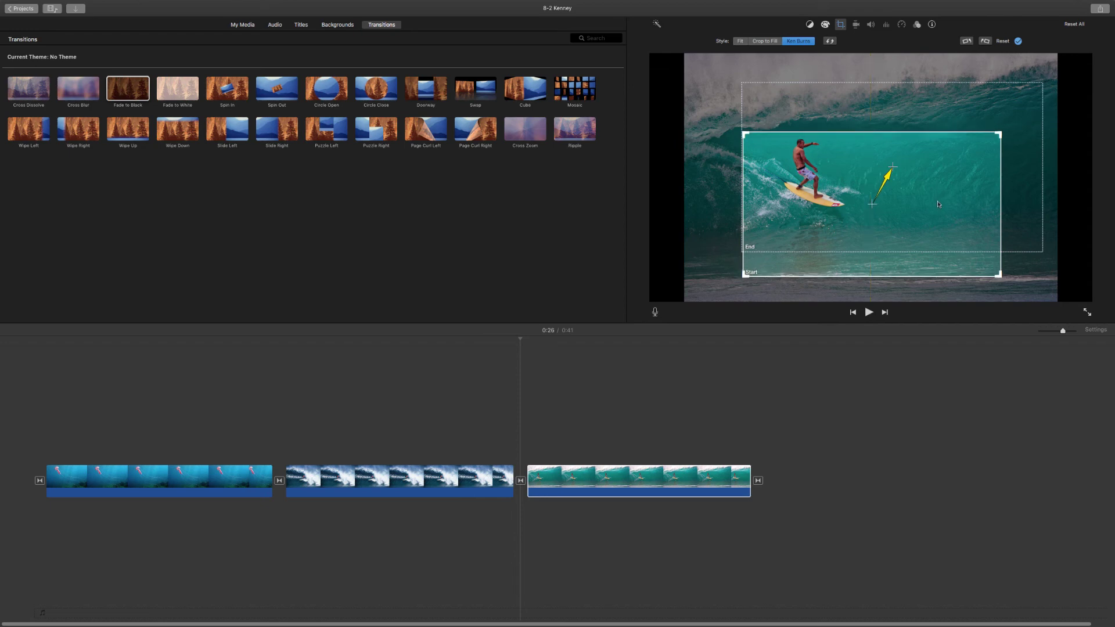
Step: Shrink the wave-surfer clip's end frame so the motion tilts straight up, and preview it
click(996, 139)
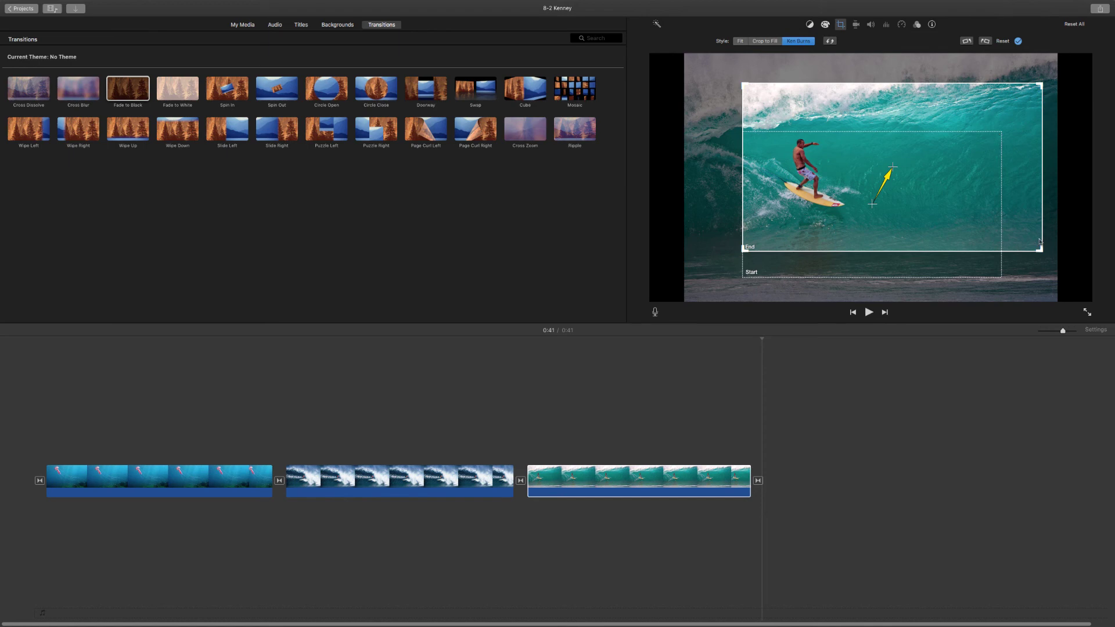
drag(1041, 251, 999, 233)
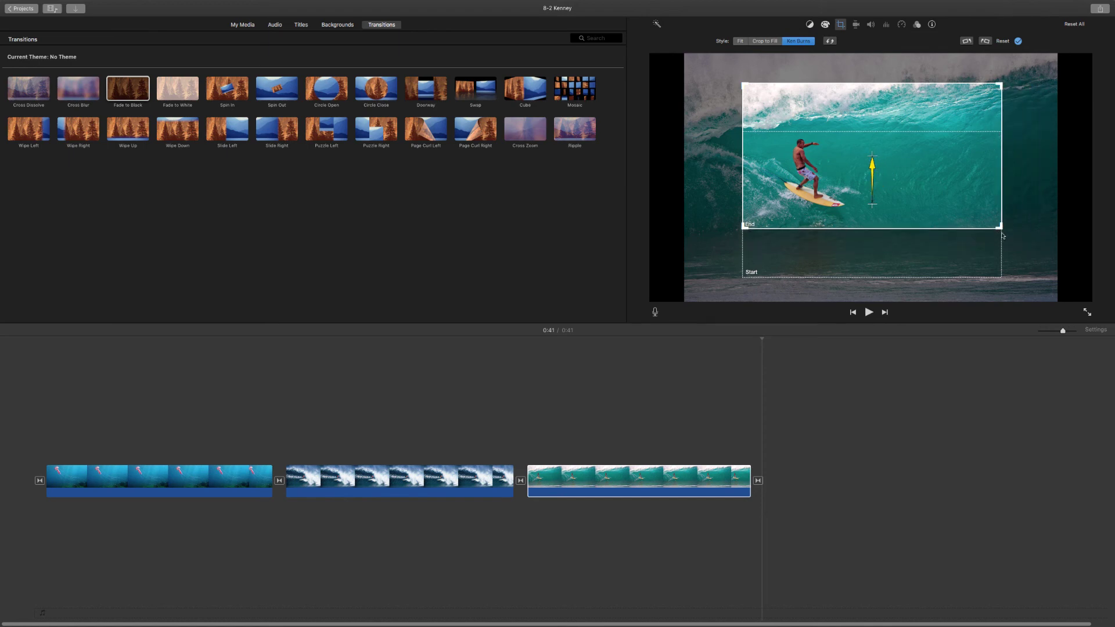
click(868, 313)
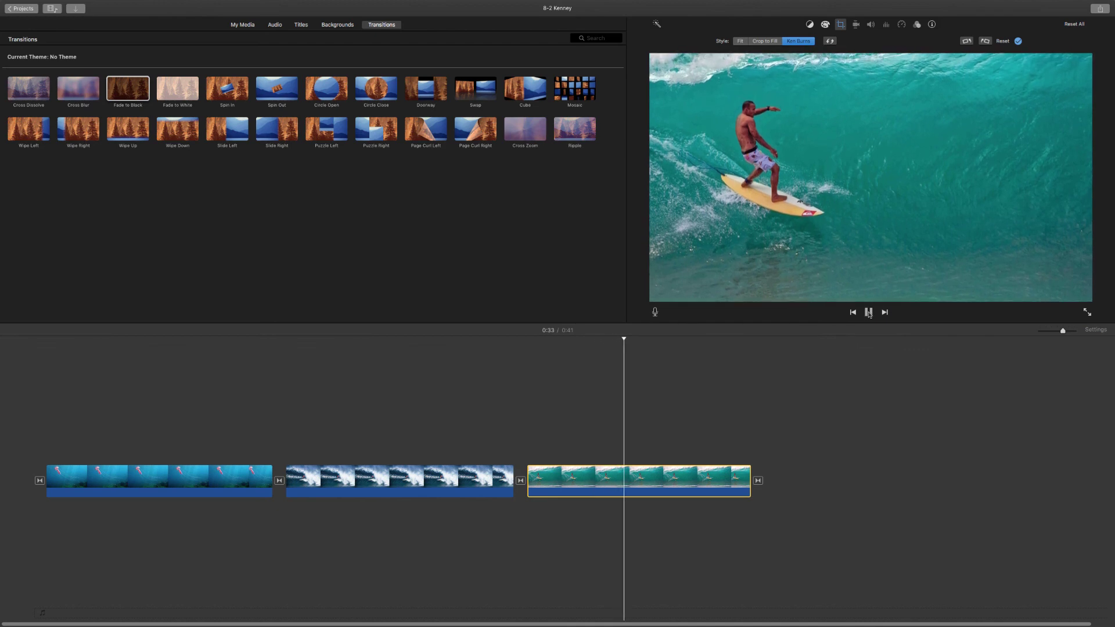
click(869, 312)
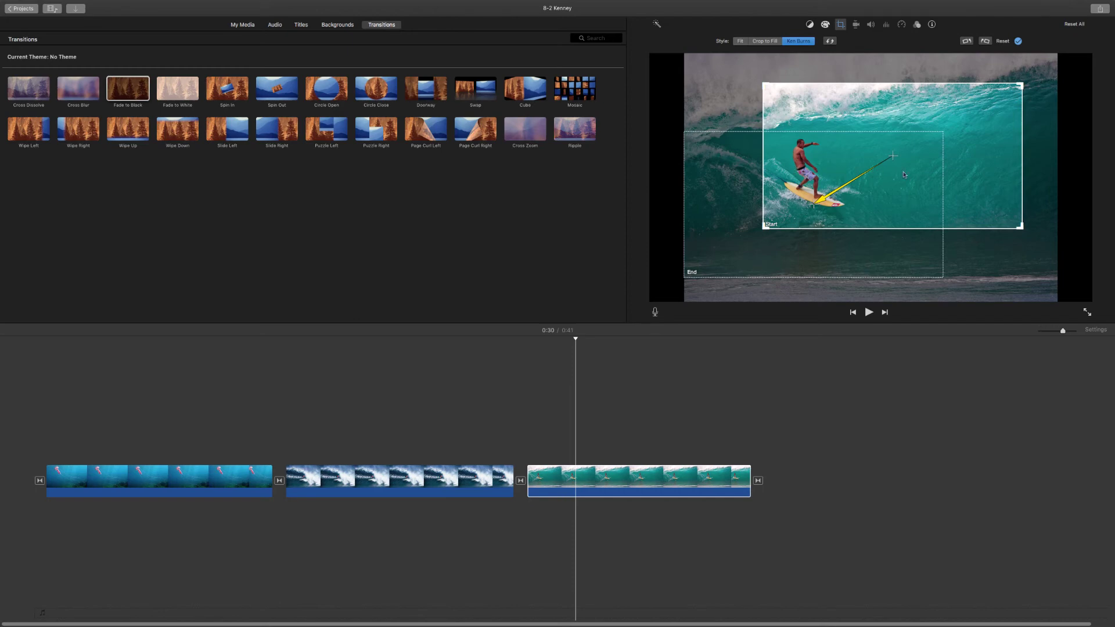
Step: Move the start frame left and the end frame right, enlarging the end frame toward the lower right
drag(904, 173, 827, 172)
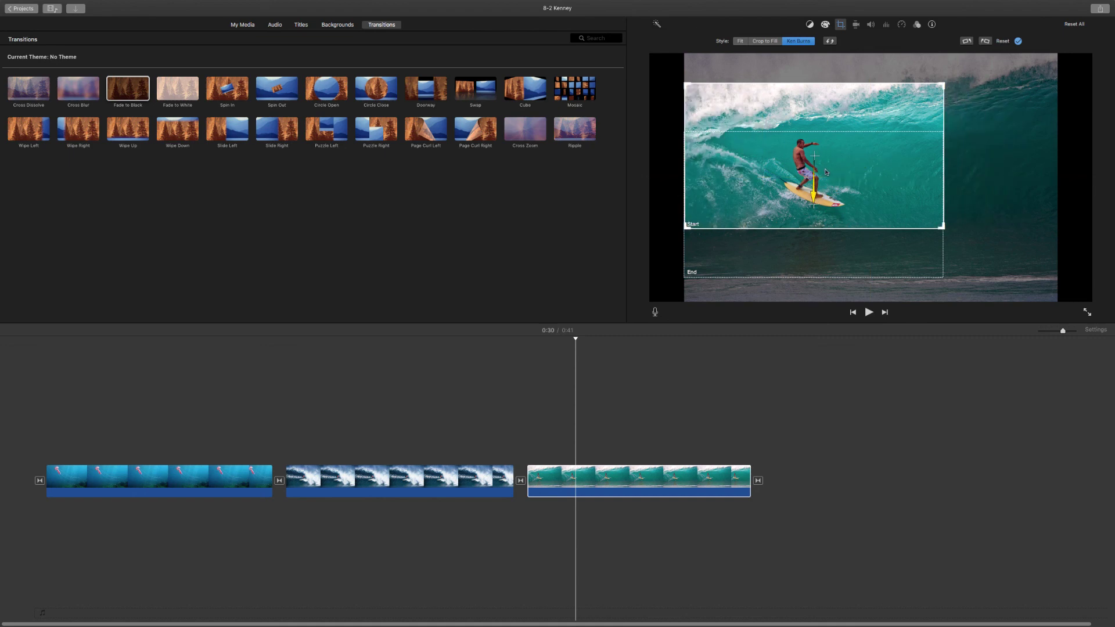
drag(803, 244, 892, 241)
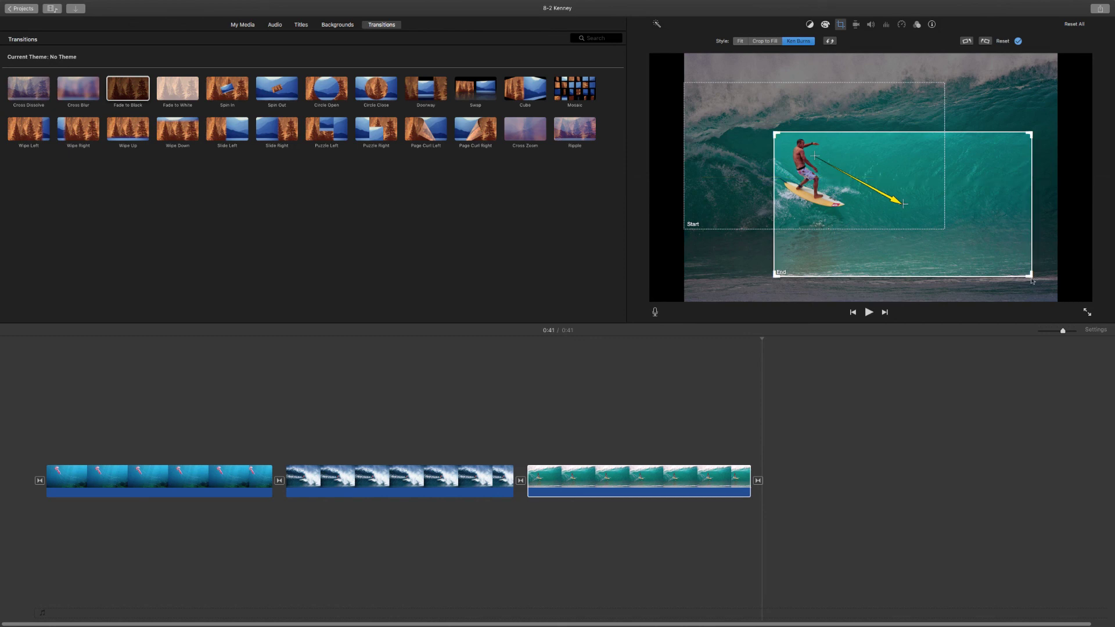
drag(1030, 277, 1053, 308)
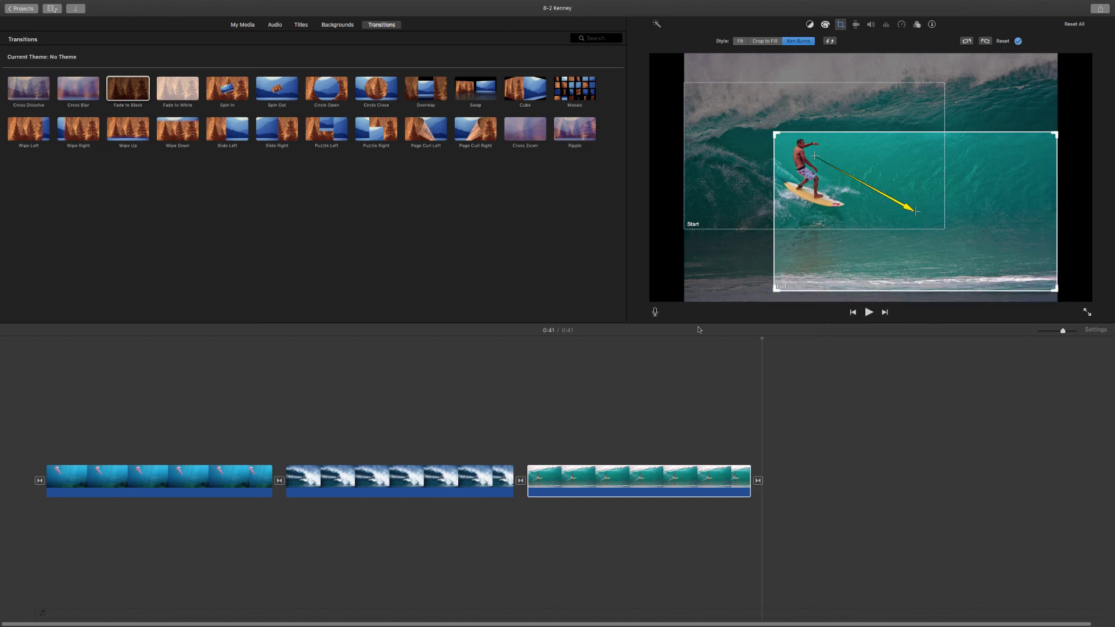
Step: Preview the diagonal motion, reverse its direction with the swap button, and play it again
click(590, 362)
click(535, 366)
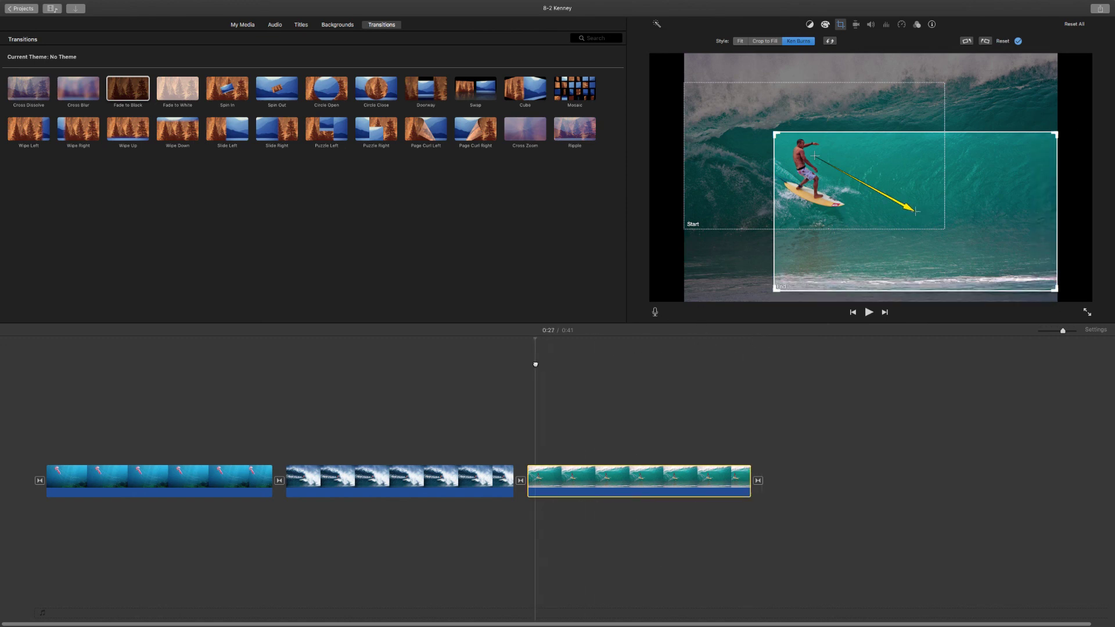
click(869, 312)
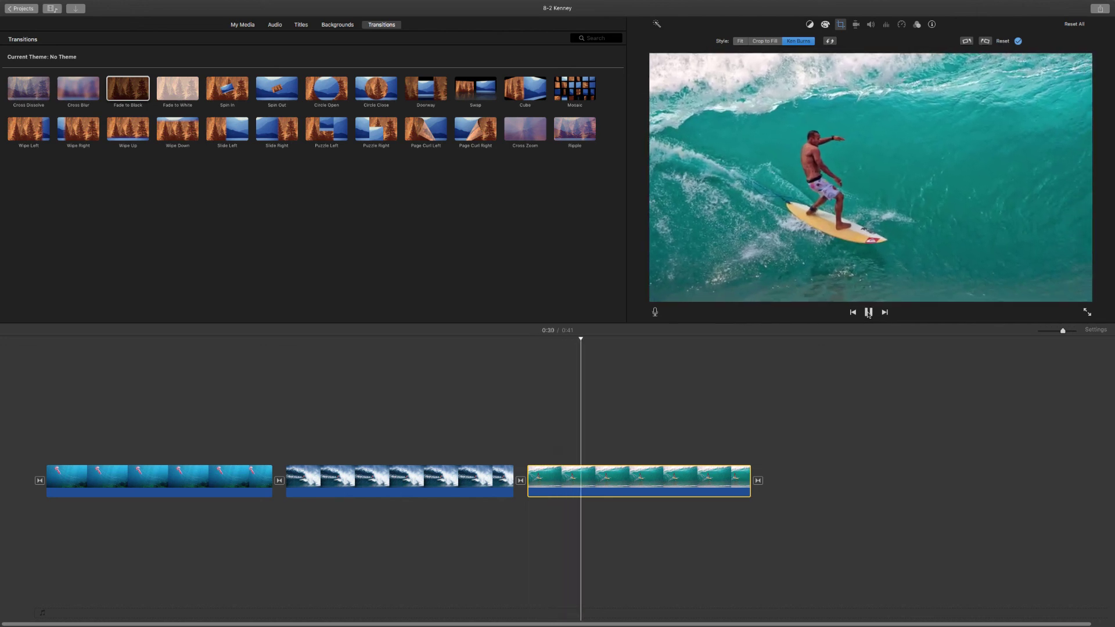
click(869, 313)
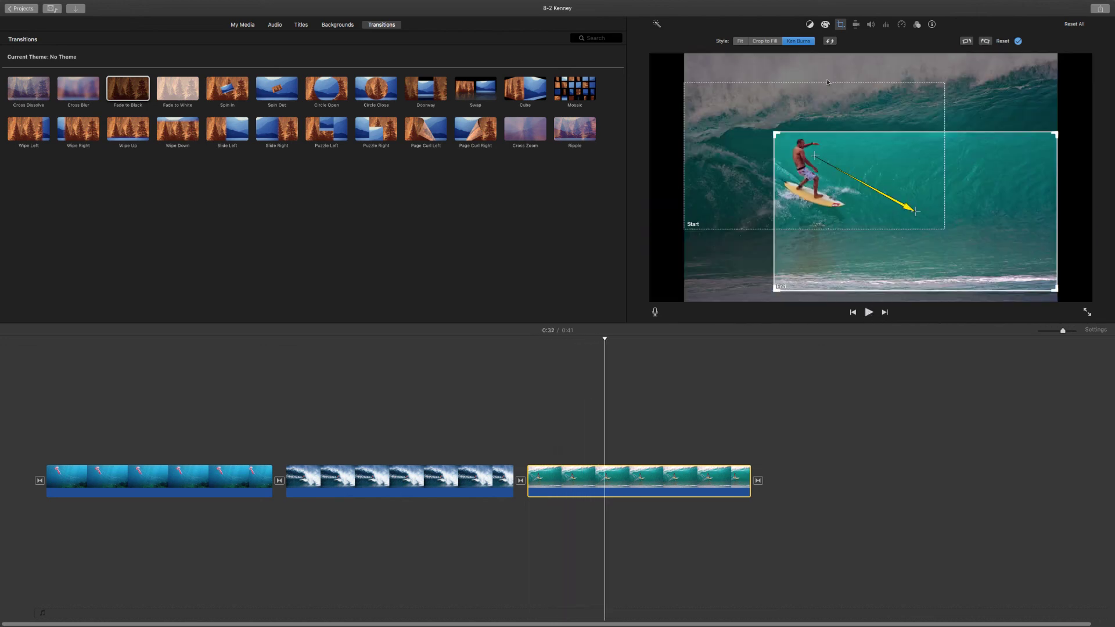
click(830, 41)
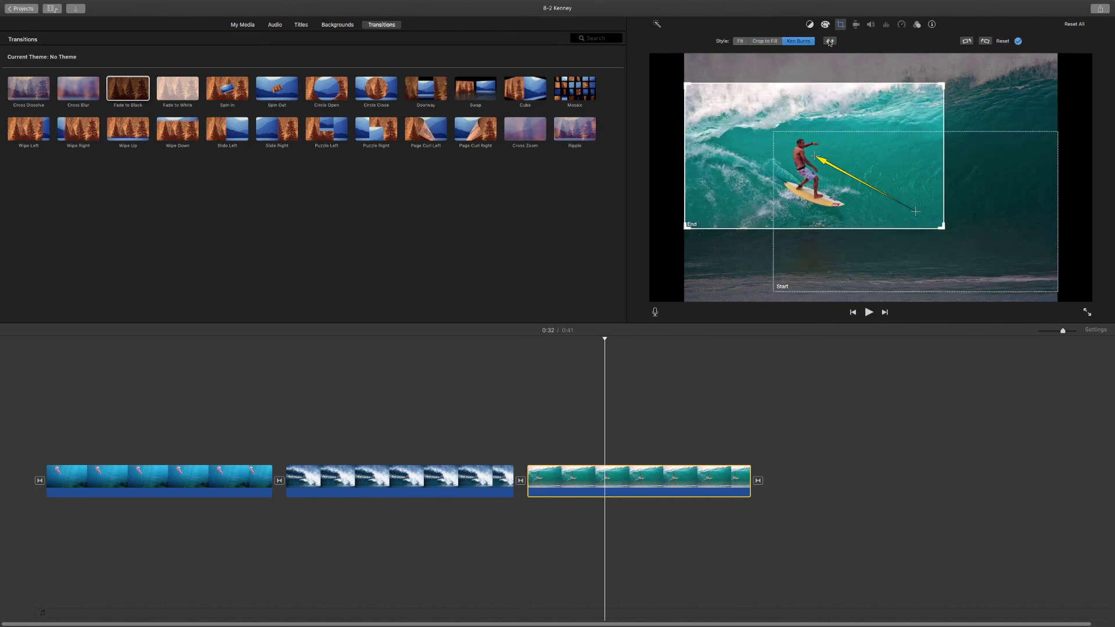
click(869, 312)
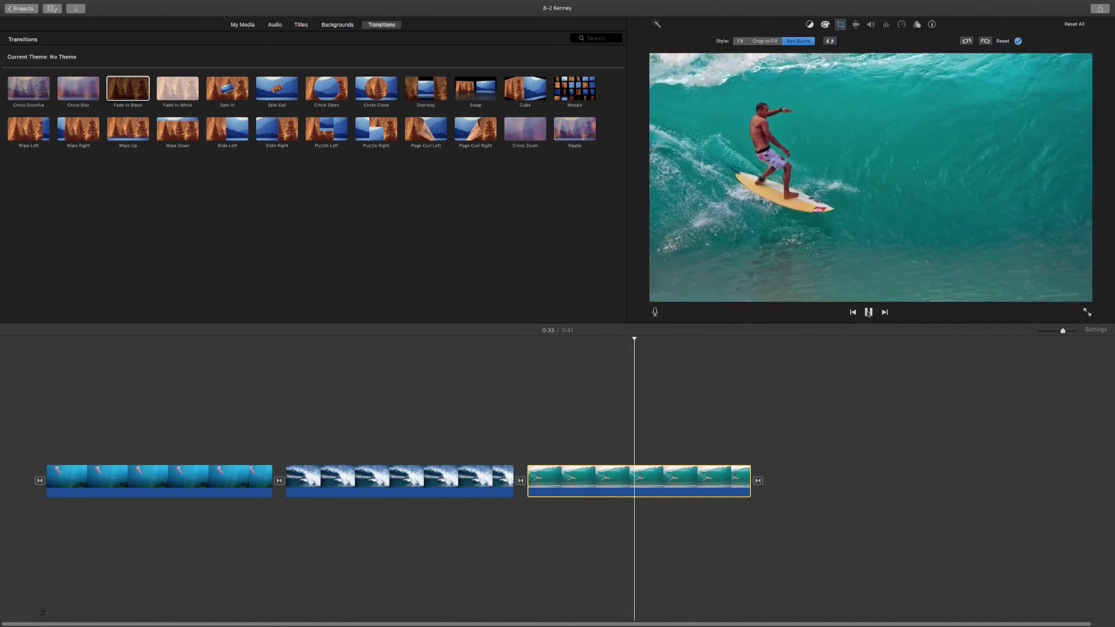